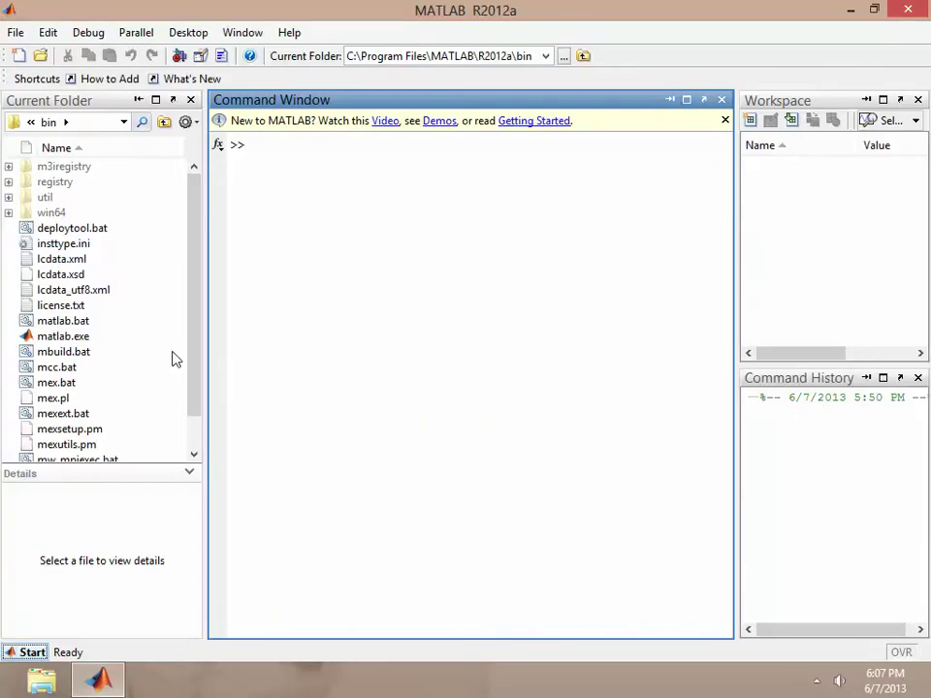
- Create a blank untitled Simulink model from File > New and drag its window lower
left_click(17, 35)
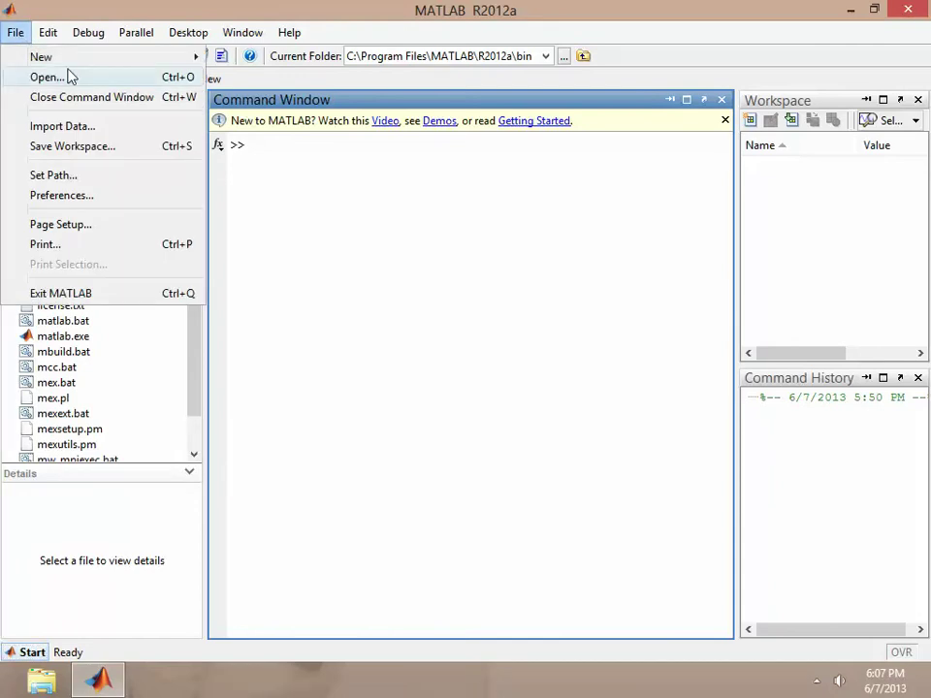
mouse_move(97, 58)
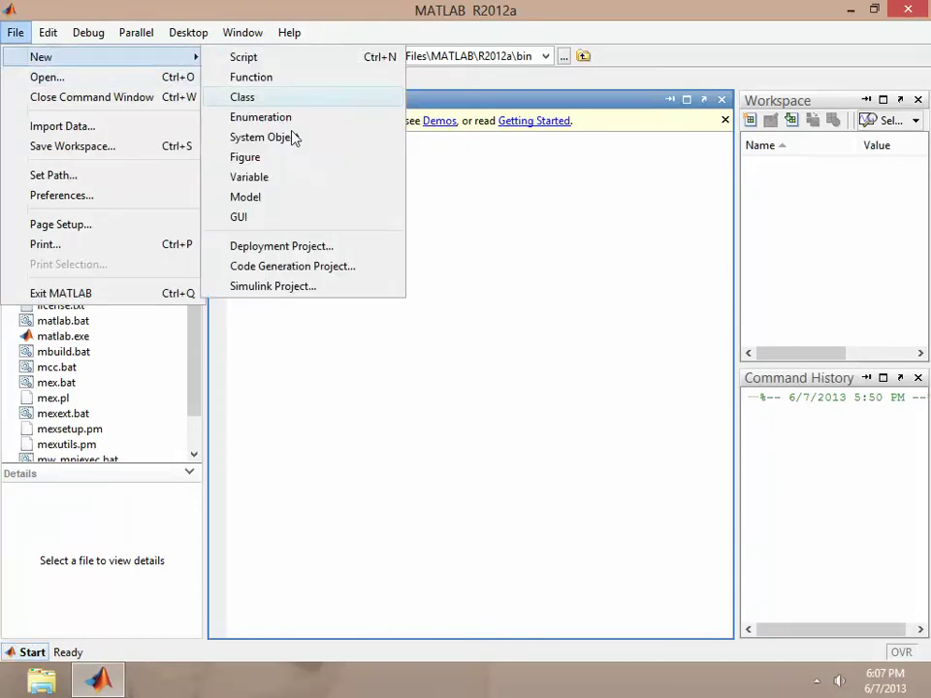
left_click(308, 205)
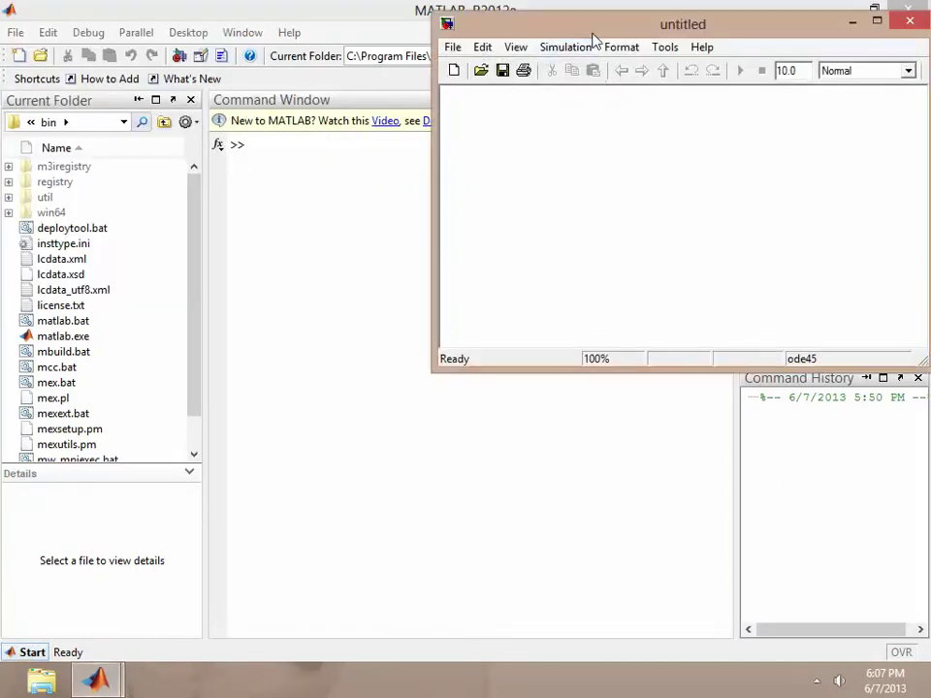
left_click_drag(593, 32, 626, 235)
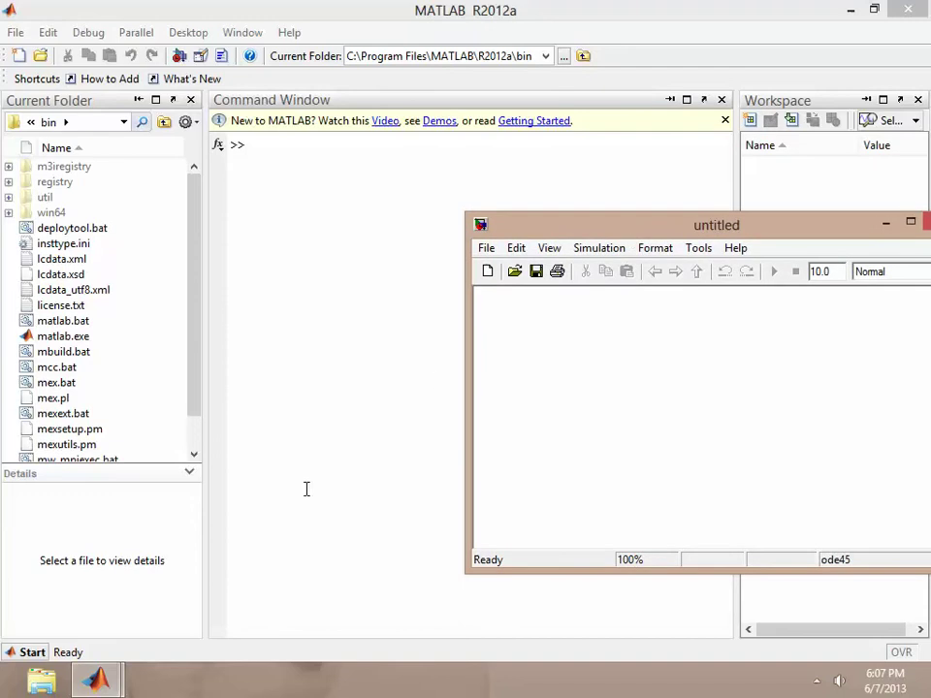
- Open the Simulink Library Browser from the Start menu
left_click(39, 653)
mouse_move(61, 390)
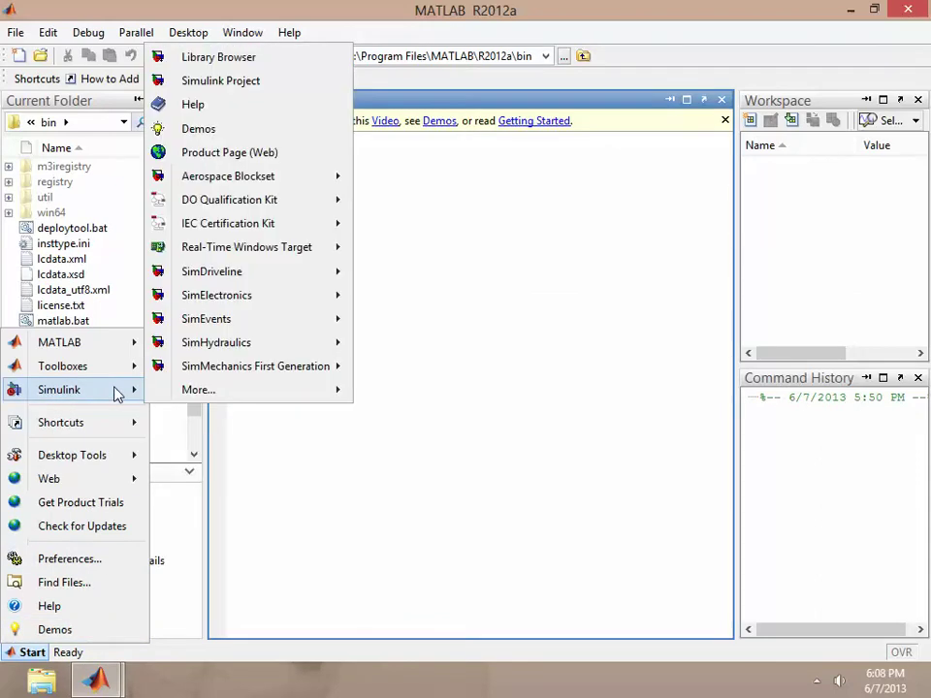
left_click(252, 64)
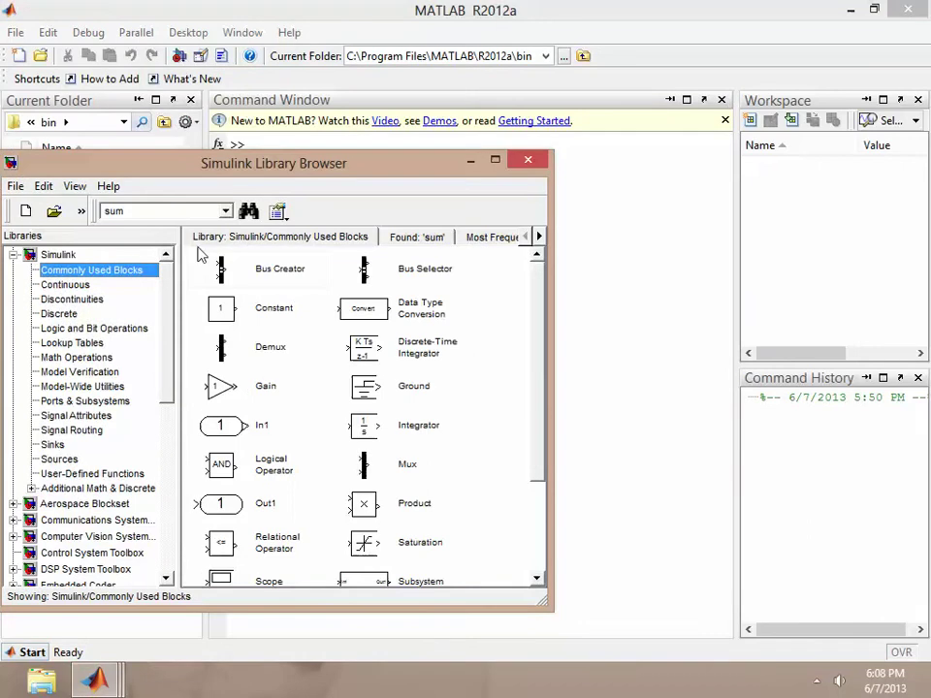
double_click(174, 212)
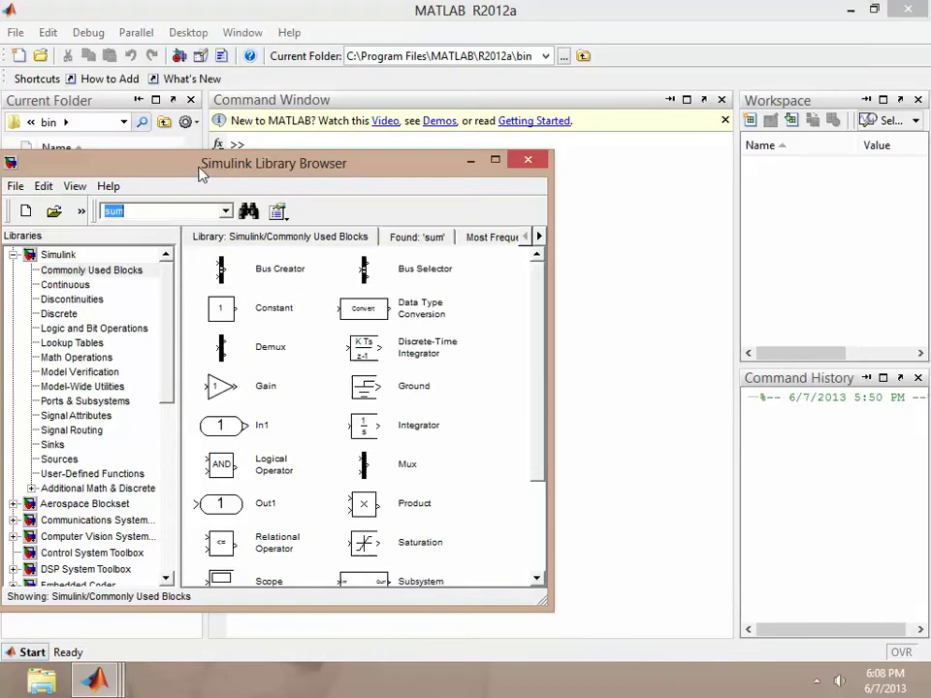
- Place the untitled model window on the right and the Library Browser on the left
left_click_drag(201, 173, 233, 192)
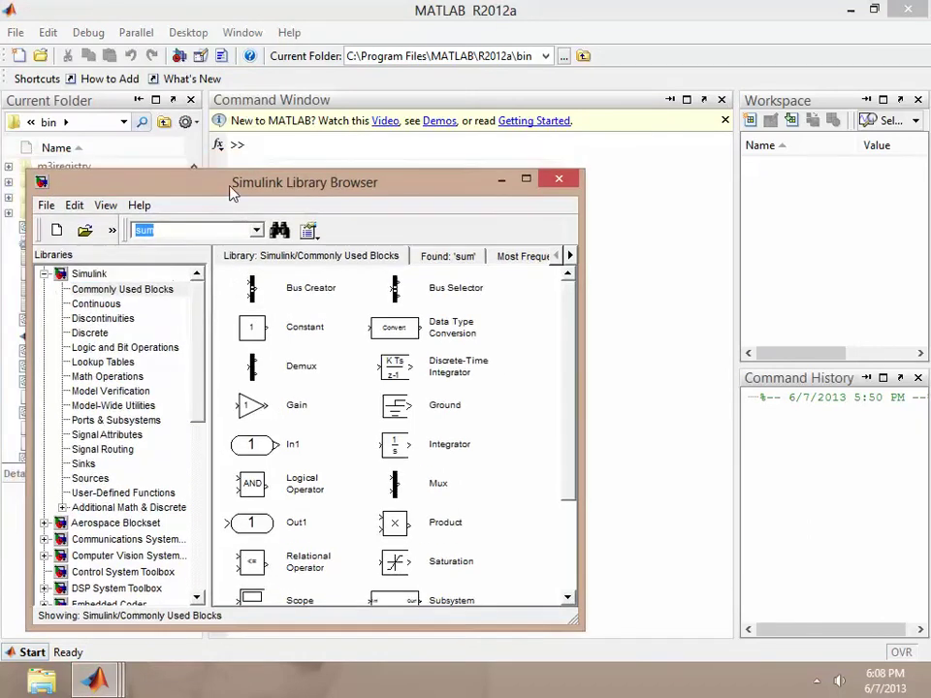
left_click(114, 683)
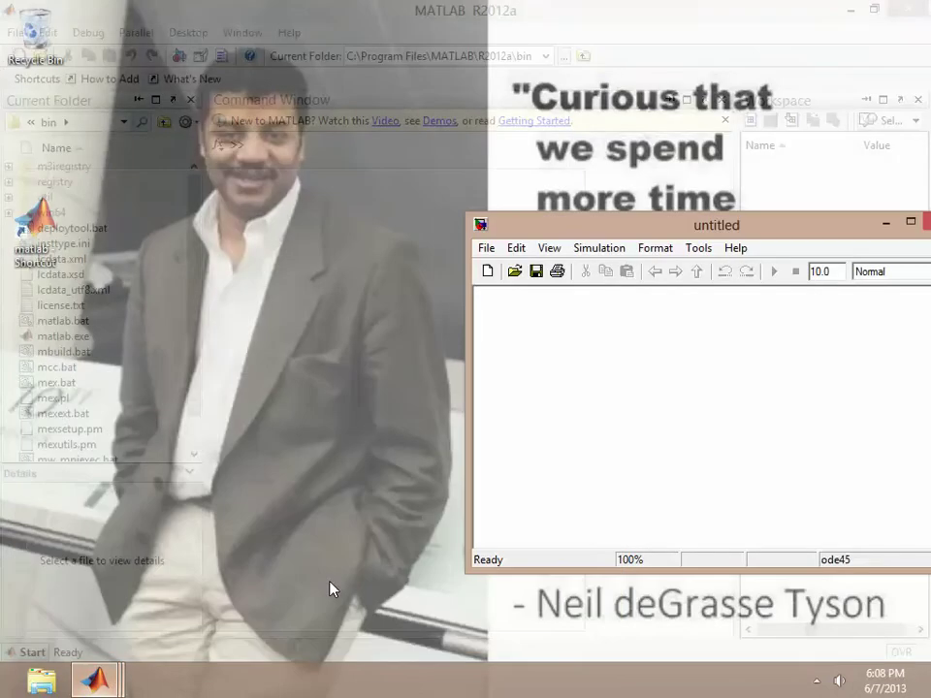
left_click(331, 588)
left_click_drag(598, 235, 671, 221)
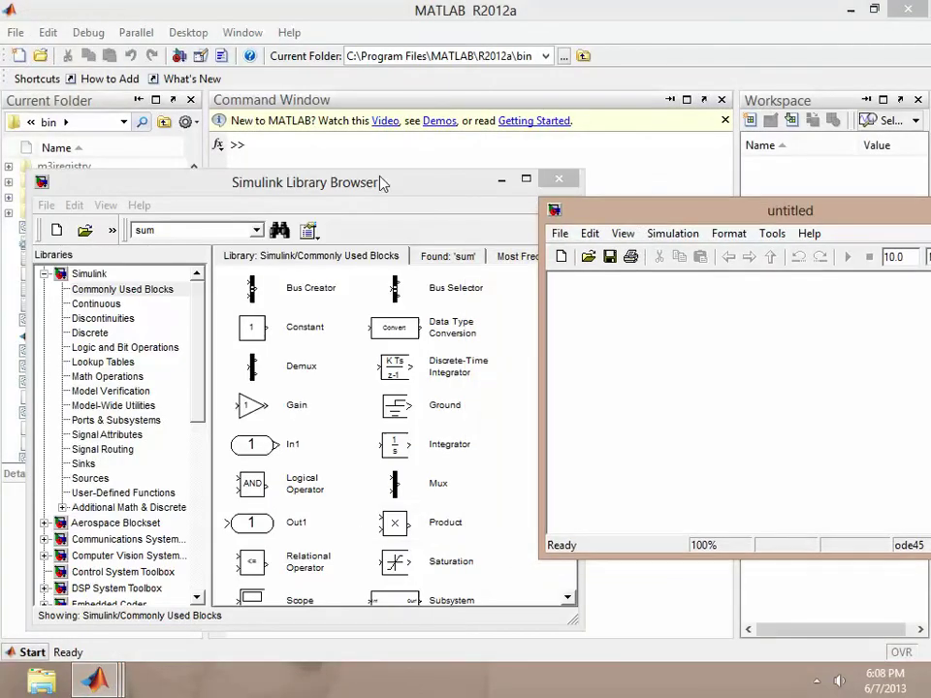
left_click_drag(380, 181, 329, 187)
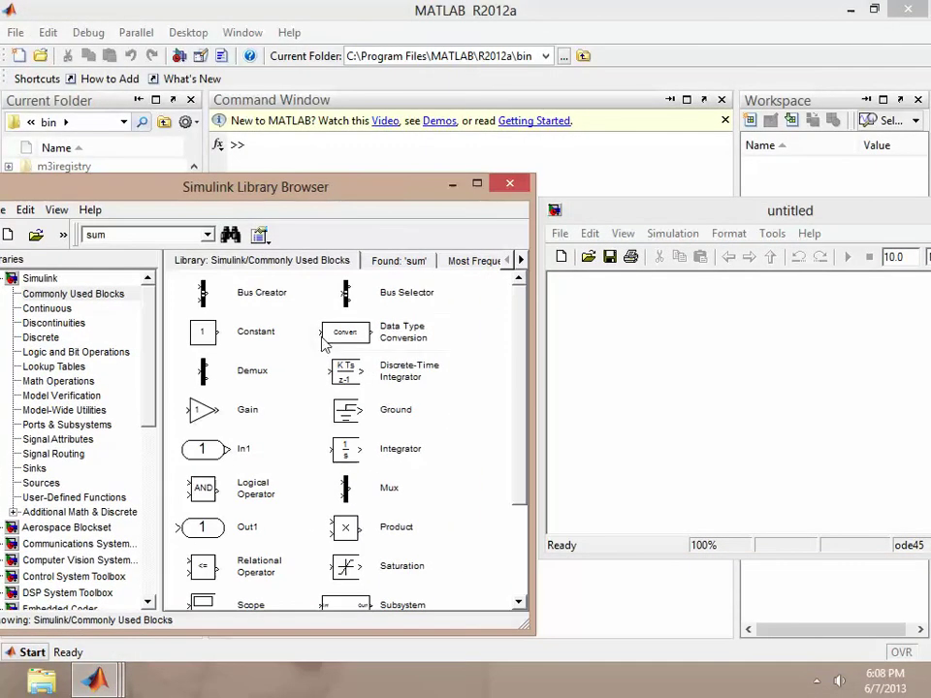
- Search the library for 'signal' and drop a Signal Generator block into the model
double_click(119, 236)
type("s")
type("igal")
key("BackSpace")
key("BackSpace")
left_click(206, 235)
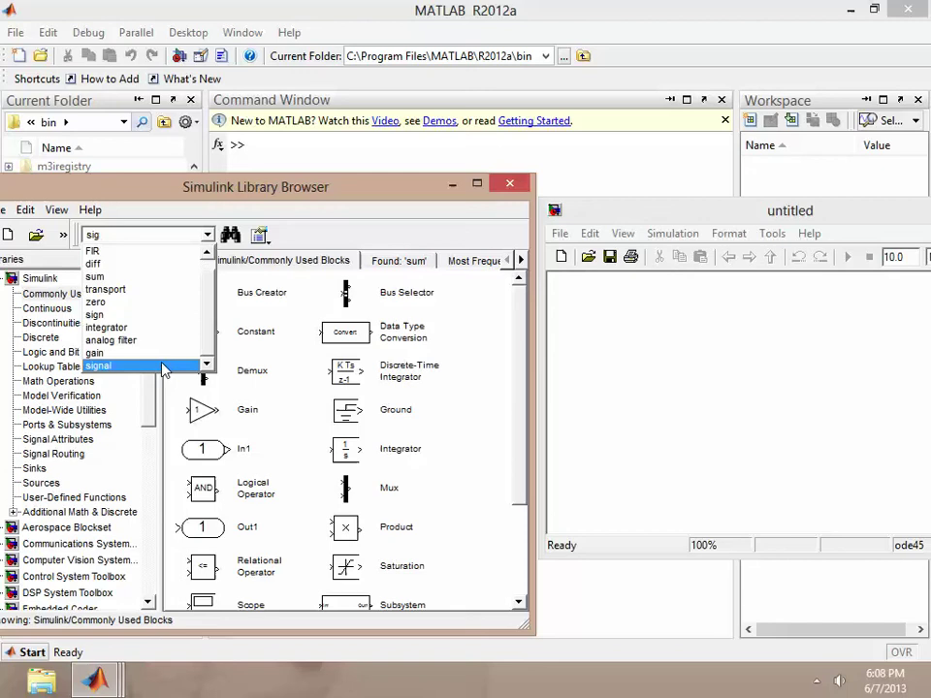
left_click(162, 365)
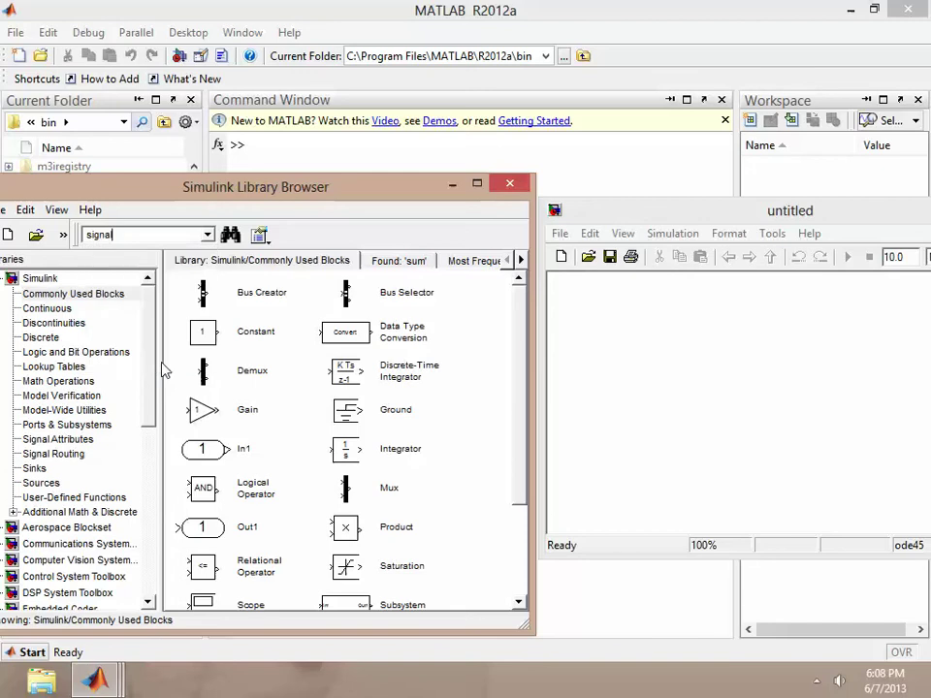
left_click(231, 236)
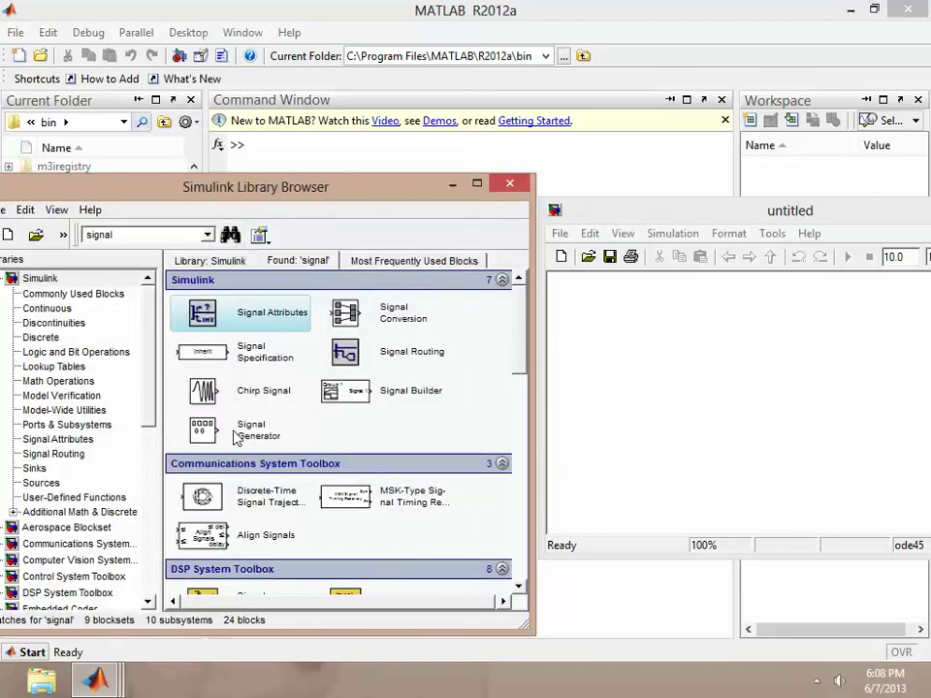
left_click_drag(262, 429, 601, 412)
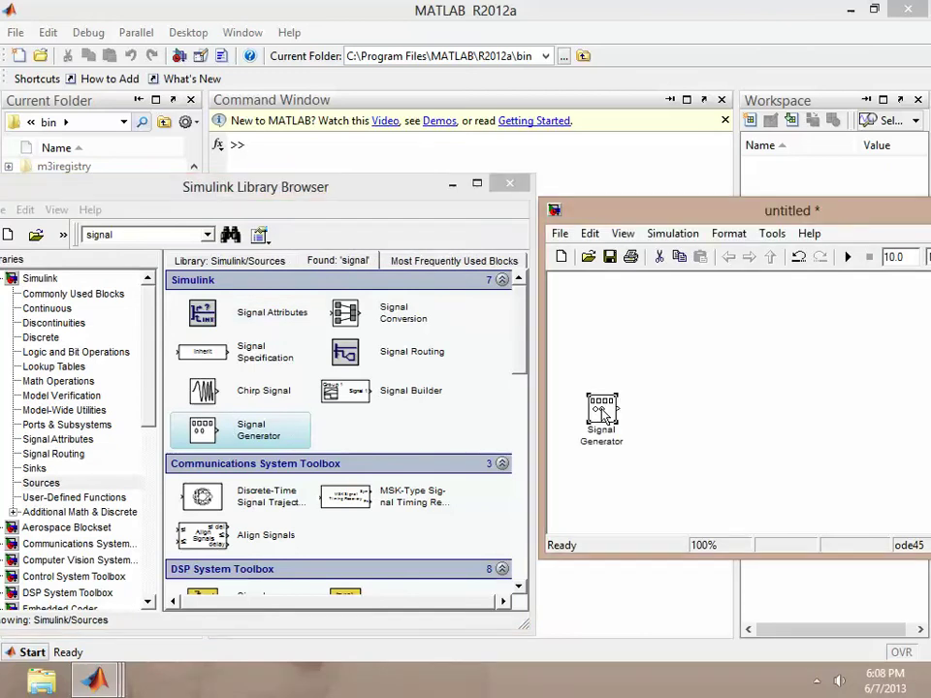
- Search the library for 'gain' and drop a Gain block beside the Signal Generator
double_click(153, 235)
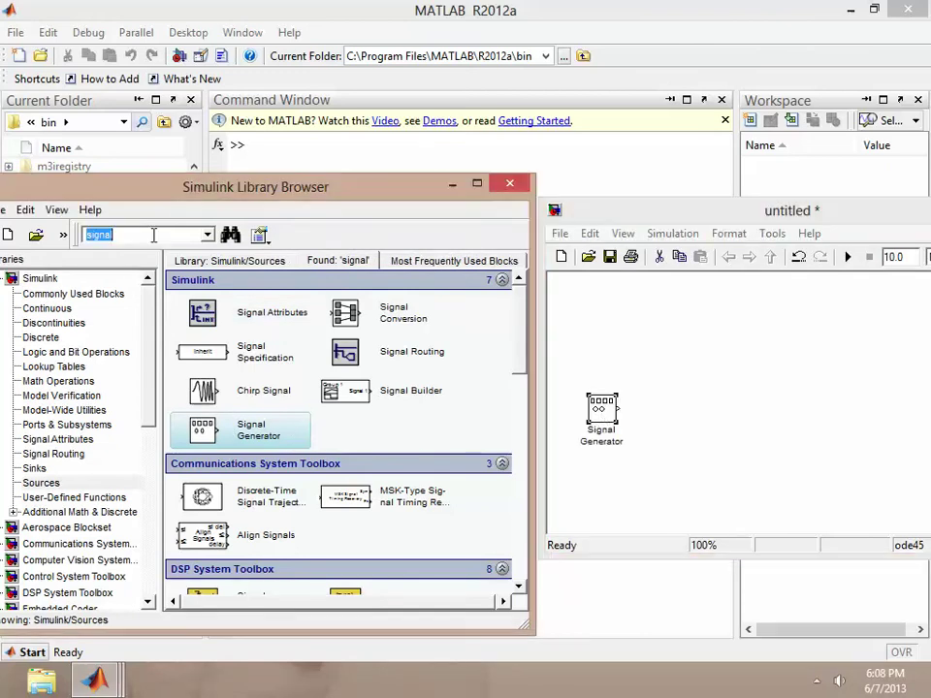
type("ga")
type("in")
key("Return")
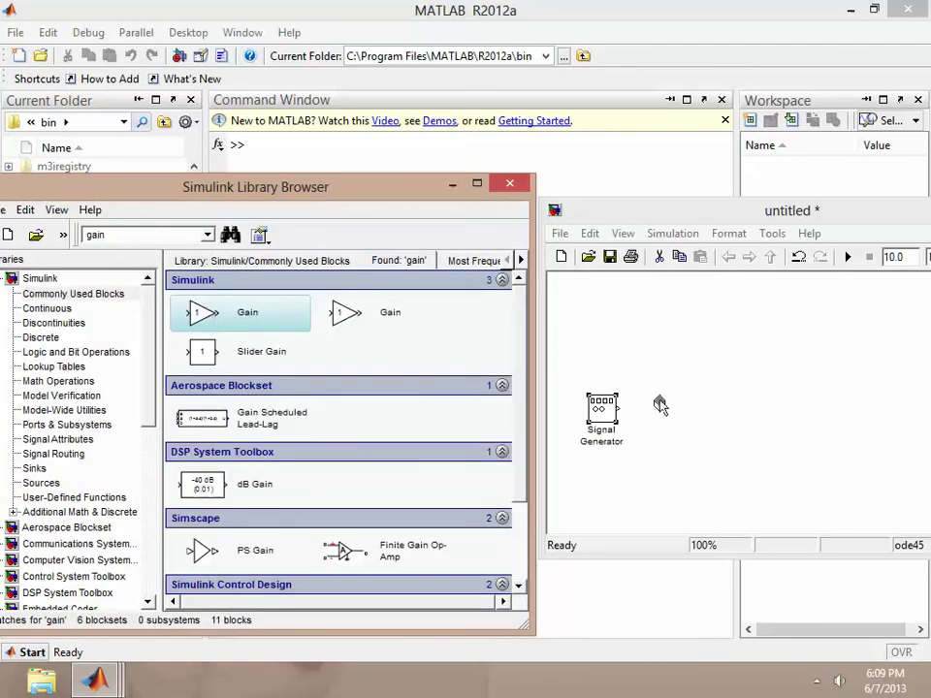
left_click_drag(202, 312, 660, 408)
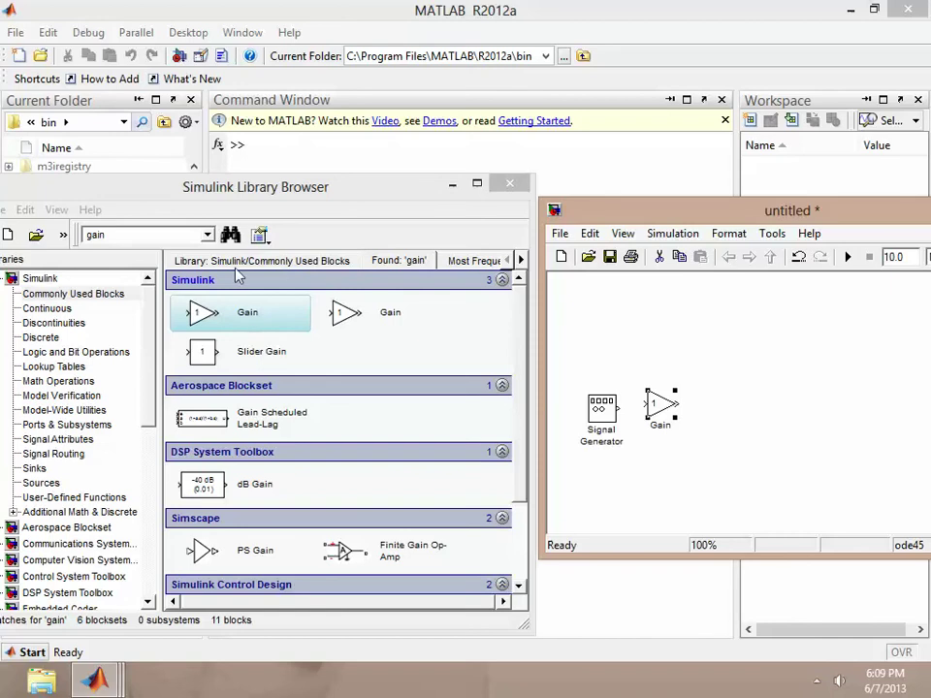
- Search for 'sum', drop a Sum block right of Gain, and close the Library Browser
left_click(206, 235)
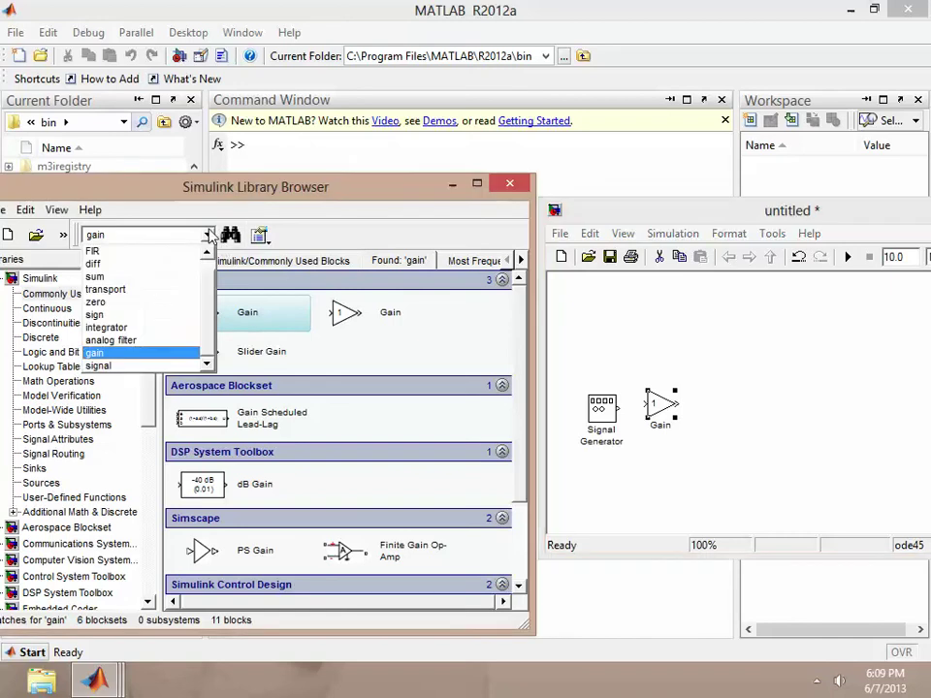
left_click(172, 277)
left_click(232, 235)
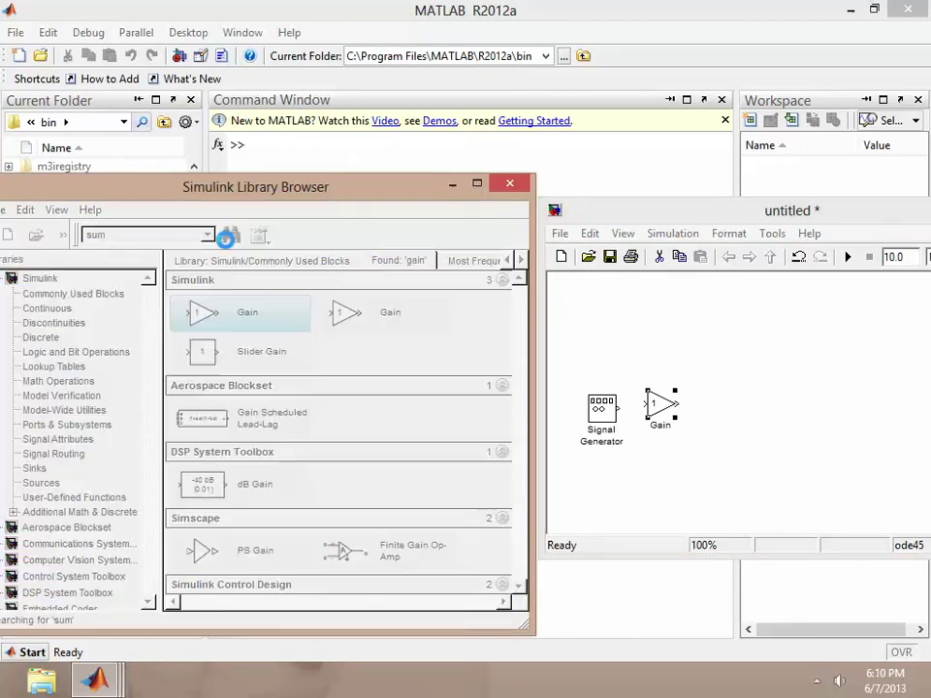
left_click_drag(207, 320, 742, 408)
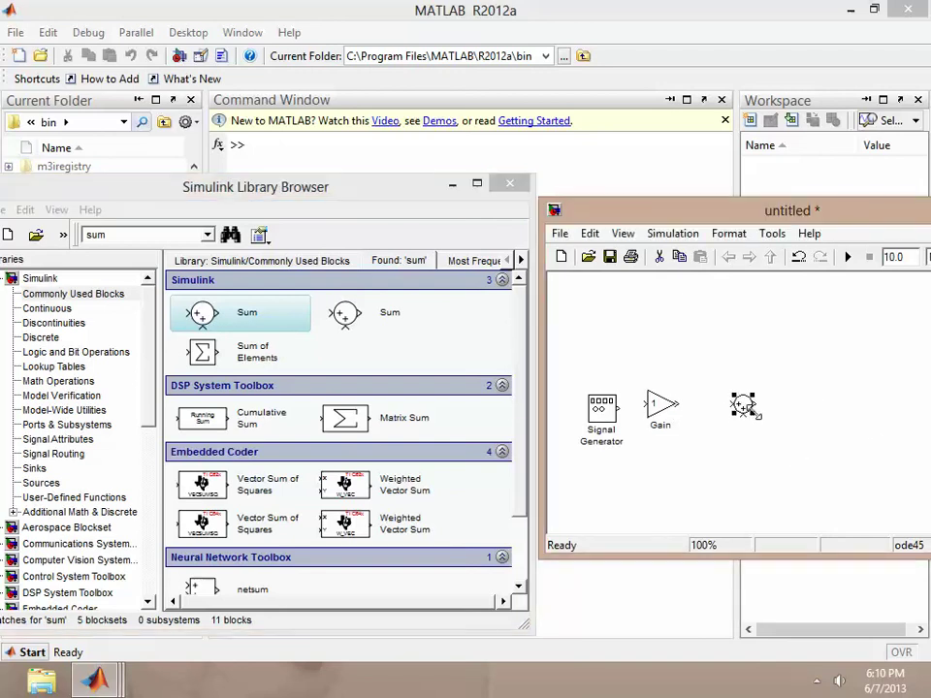
left_click(703, 417)
left_click_drag(713, 430, 700, 426)
left_click(192, 235)
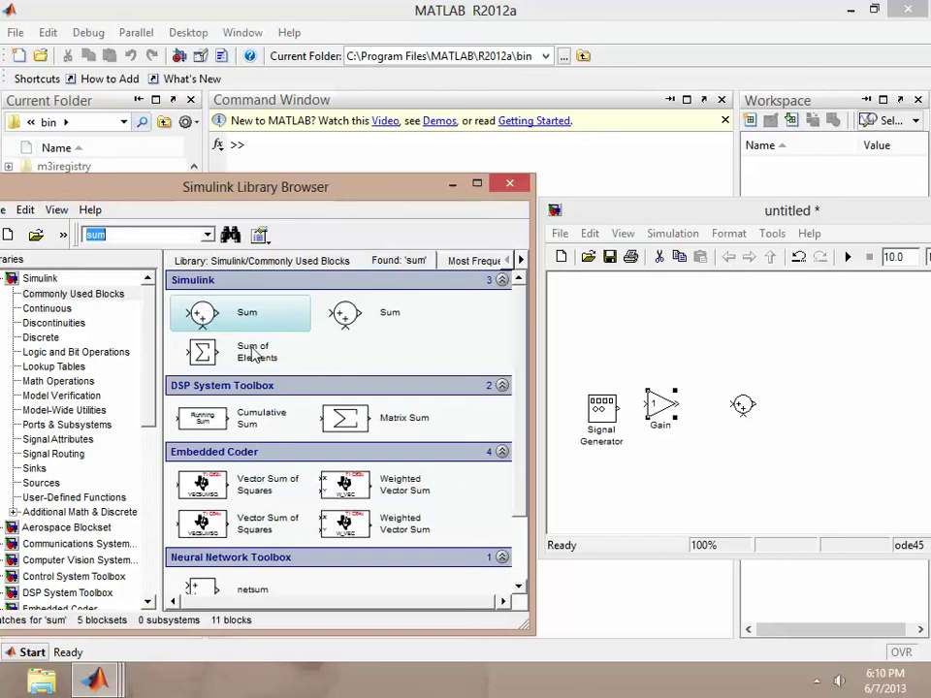
left_click(511, 186)
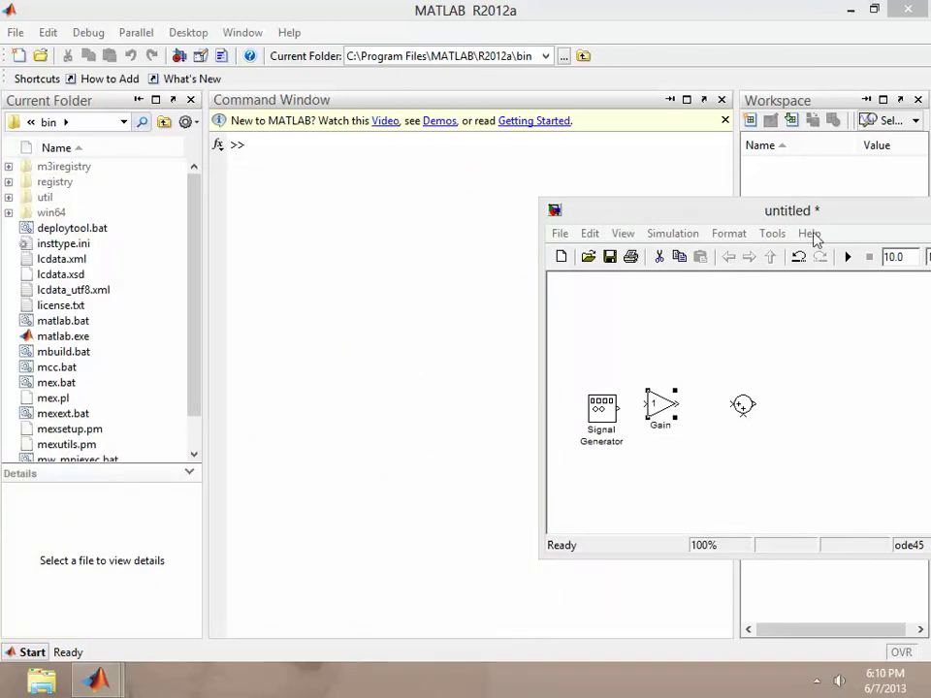
- Maximize the model window and move the Gain and Sum blocks down and right
left_click(778, 222)
double_click(777, 222)
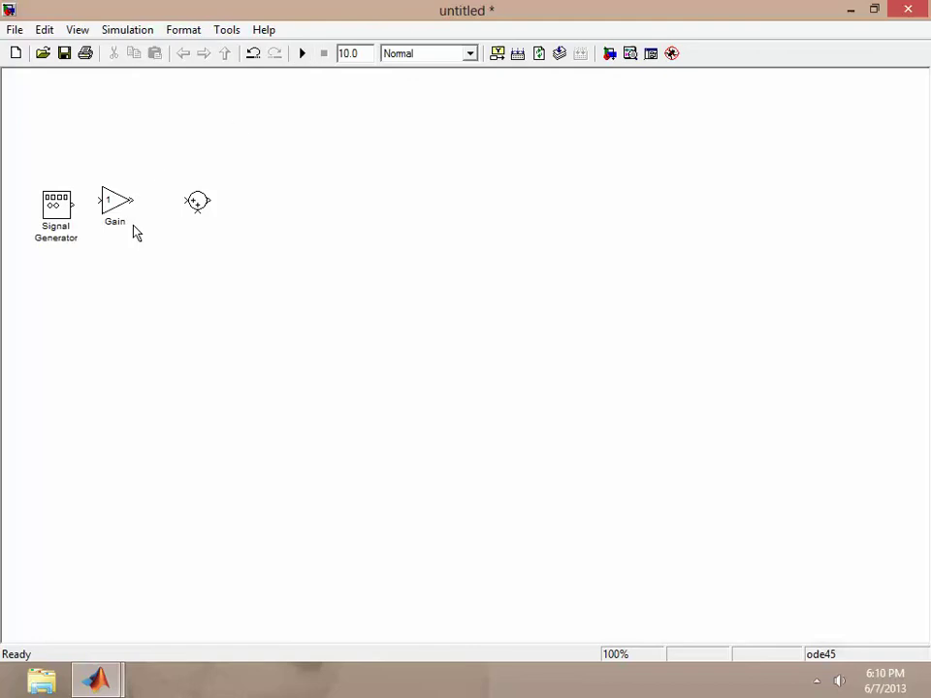
left_click_drag(107, 201, 134, 238)
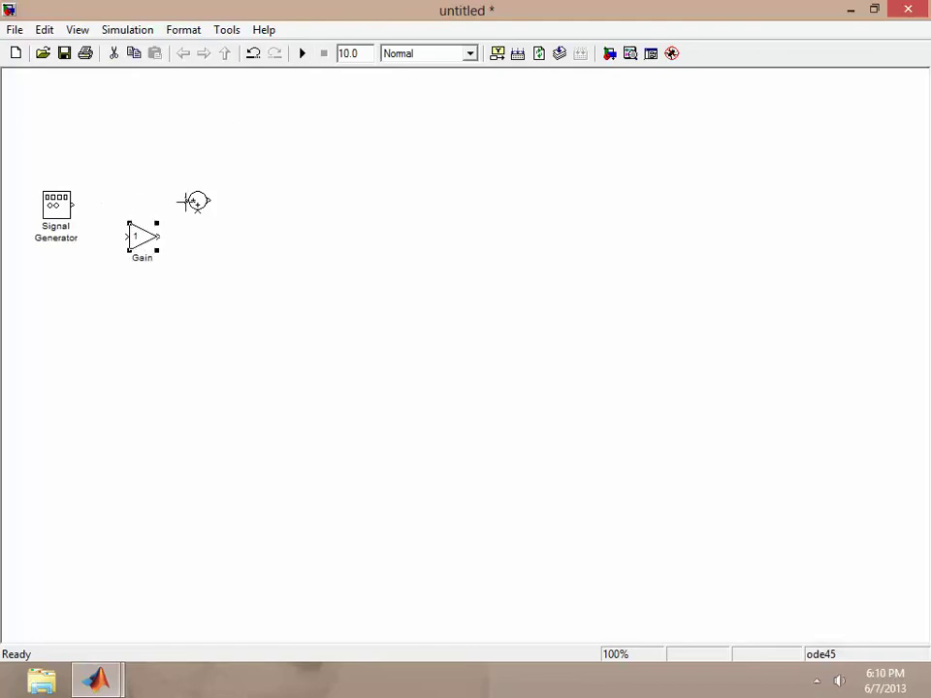
left_click(197, 201)
mouse_move(208, 209)
left_mouse_down()
mouse_move(239, 218)
mouse_move(297, 264)
left_mouse_up()
mouse_move(74, 204)
left_mouse_down()
mouse_move(116, 234)
mouse_move(277, 256)
left_mouse_up()
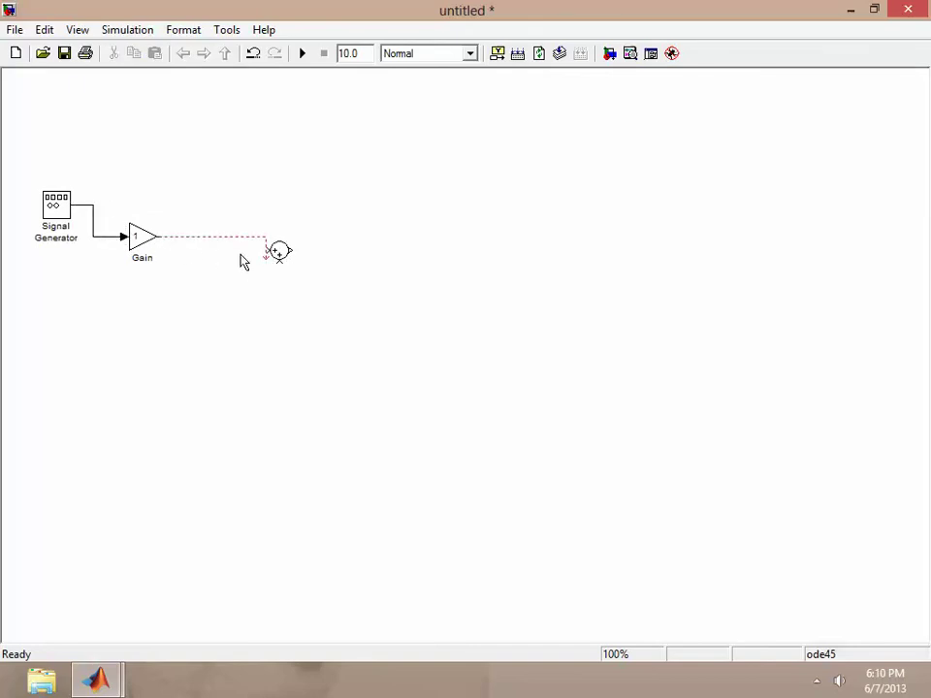
- Set the Gain block's gain to 100 and draw a line from its output toward Sum
double_click(138, 245)
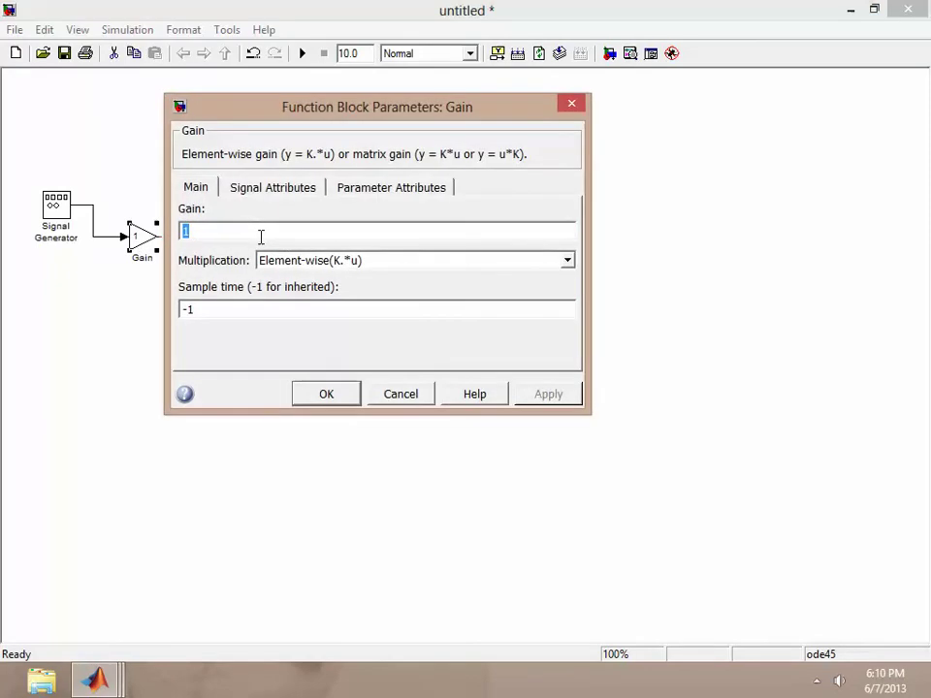
type("100")
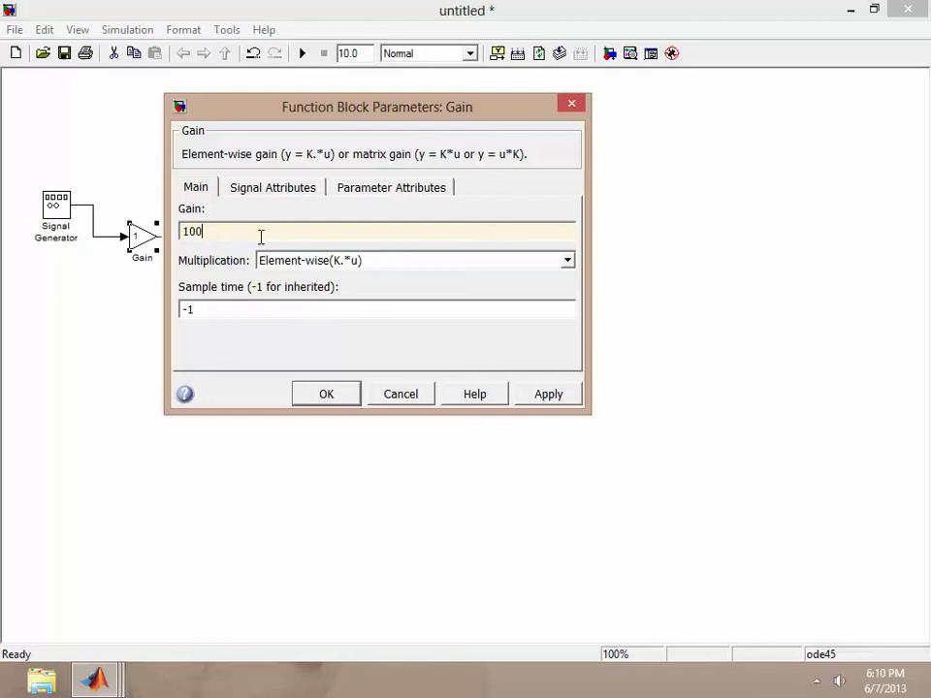
key("Return")
left_click_drag(160, 236, 275, 267)
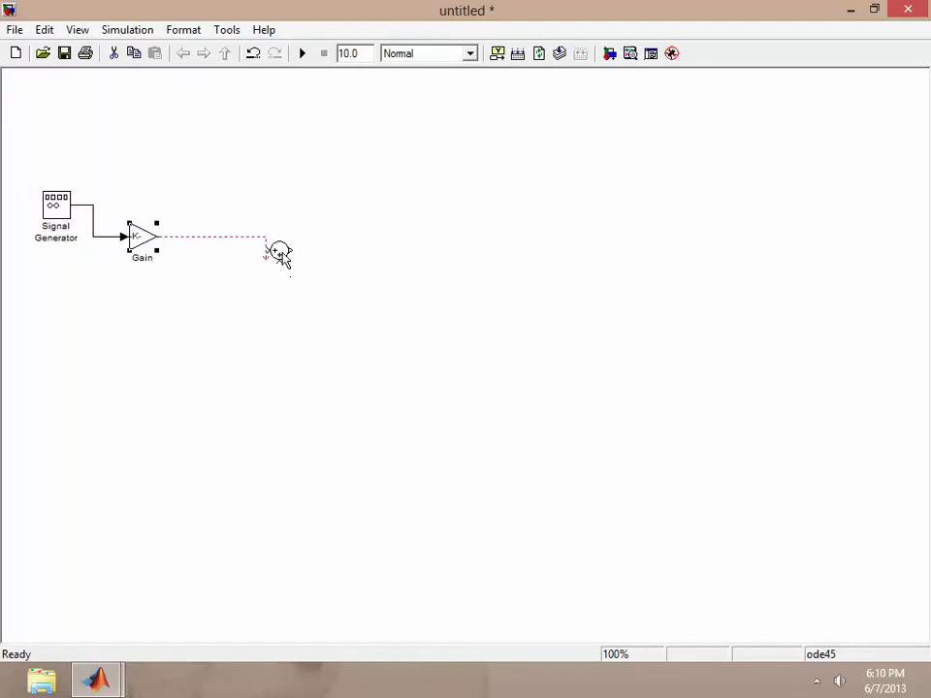
- Open the Sum block's sign settings and cancel without changes
double_click(280, 252)
double_click(372, 299)
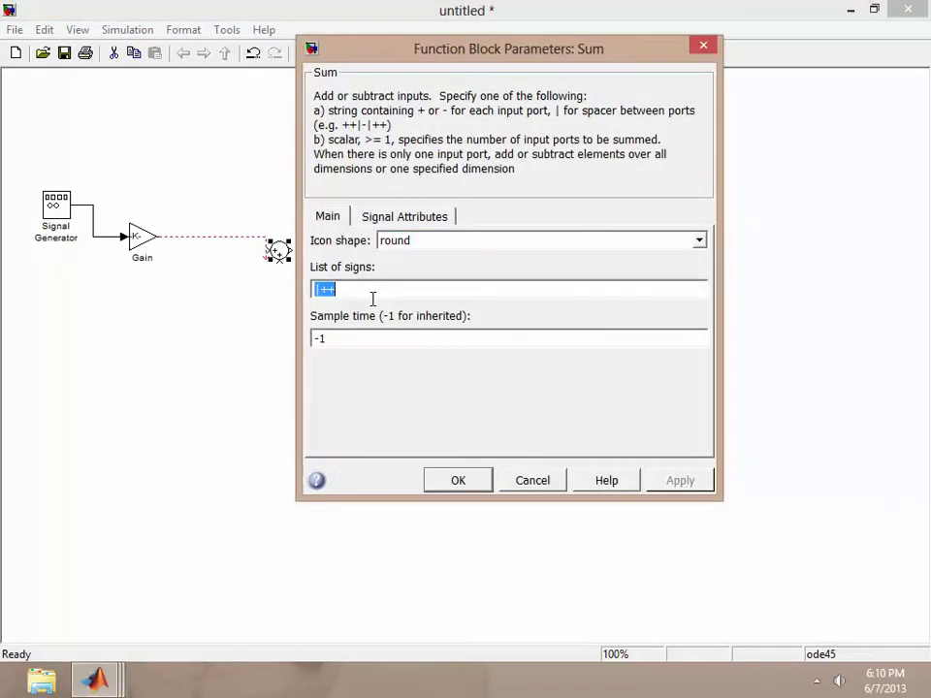
left_click(520, 483)
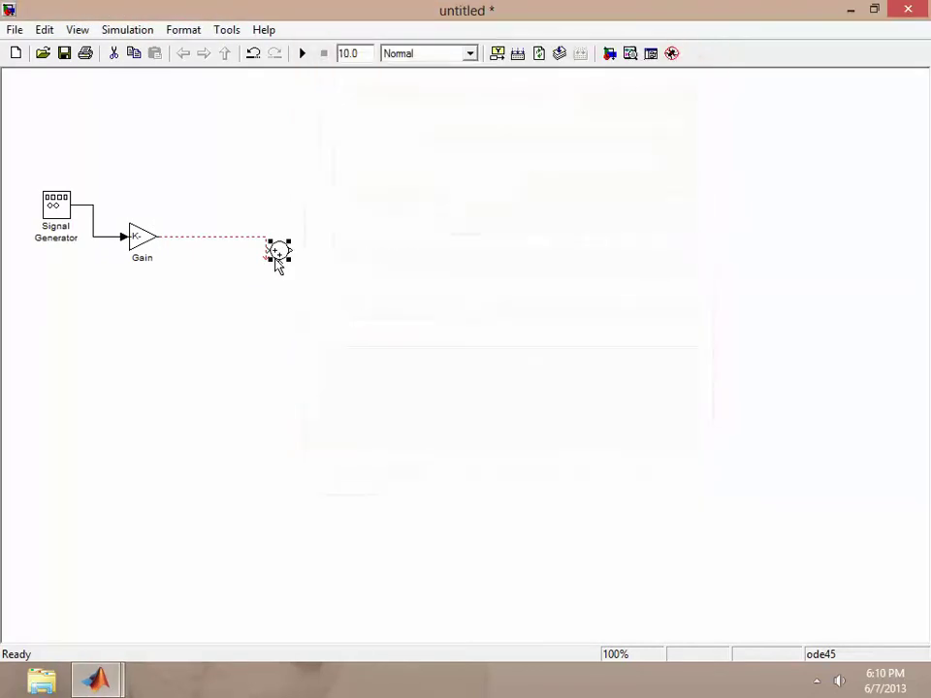
double_click(56, 213)
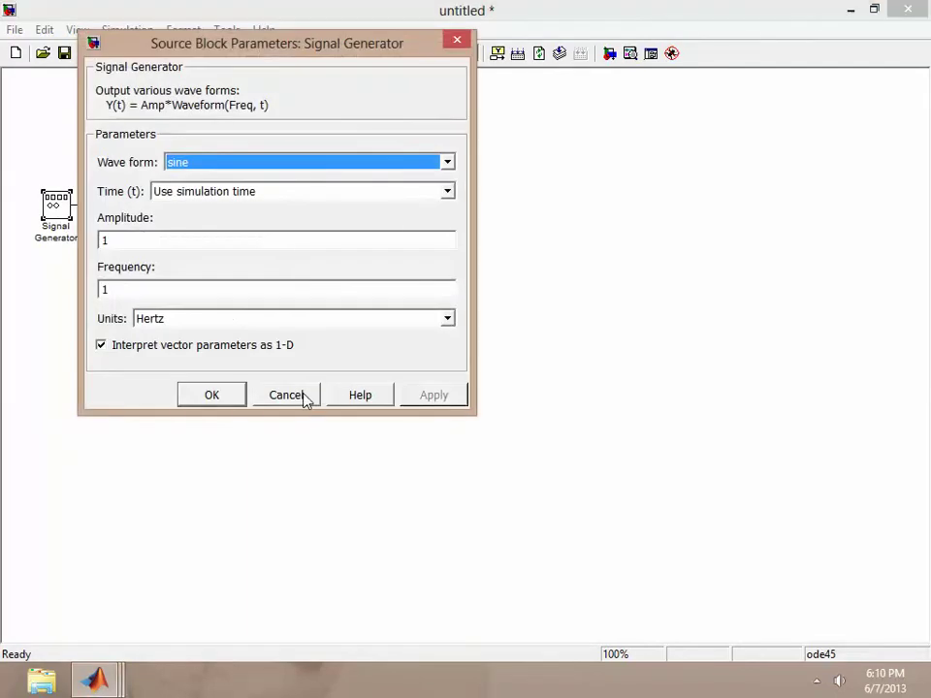
double_click(151, 241)
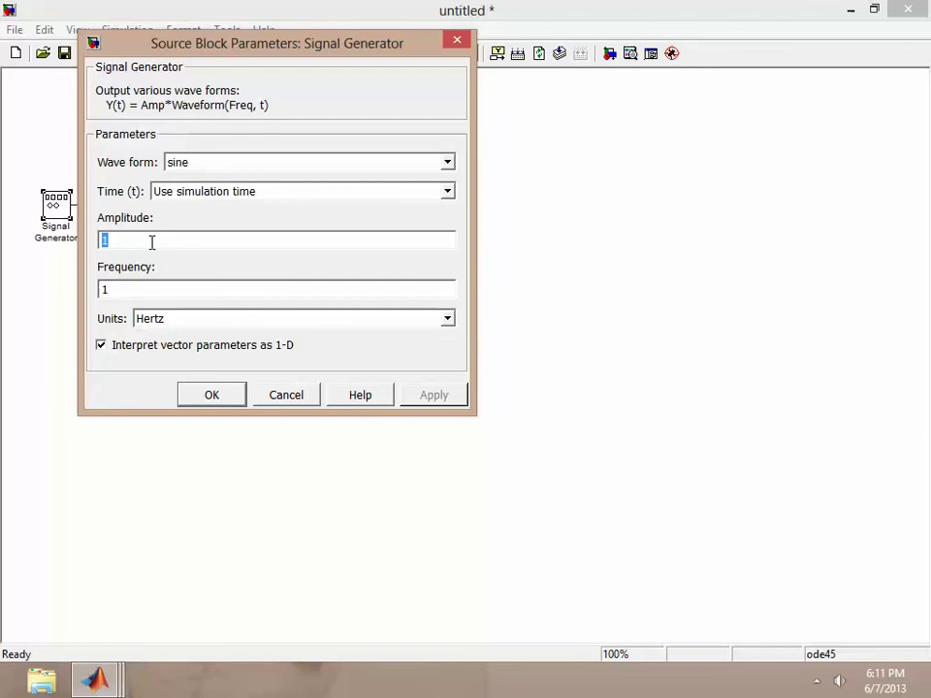
left_click(215, 397)
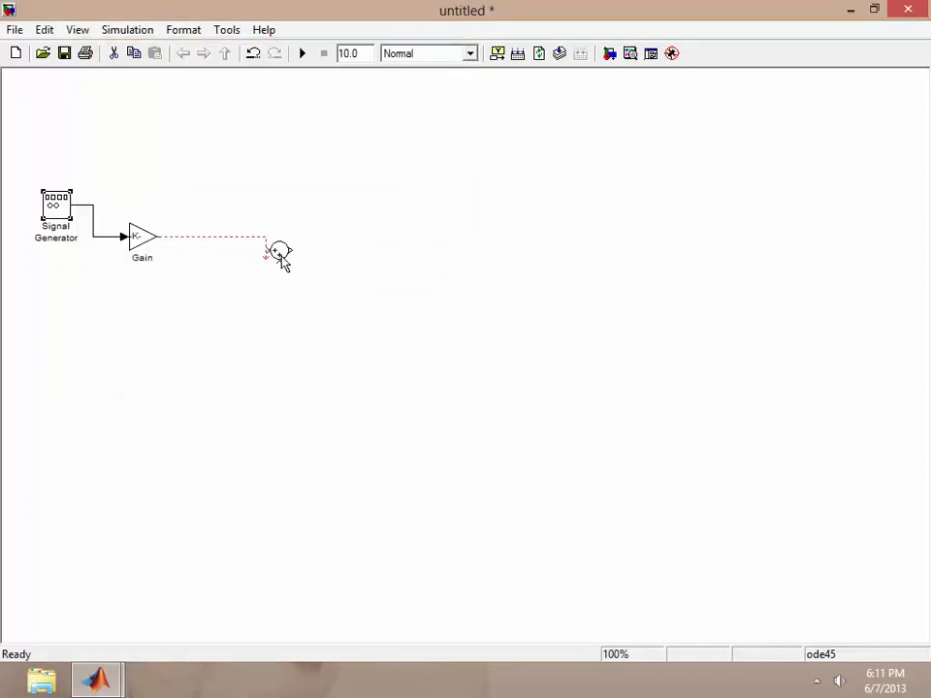
double_click(281, 255)
double_click(347, 288)
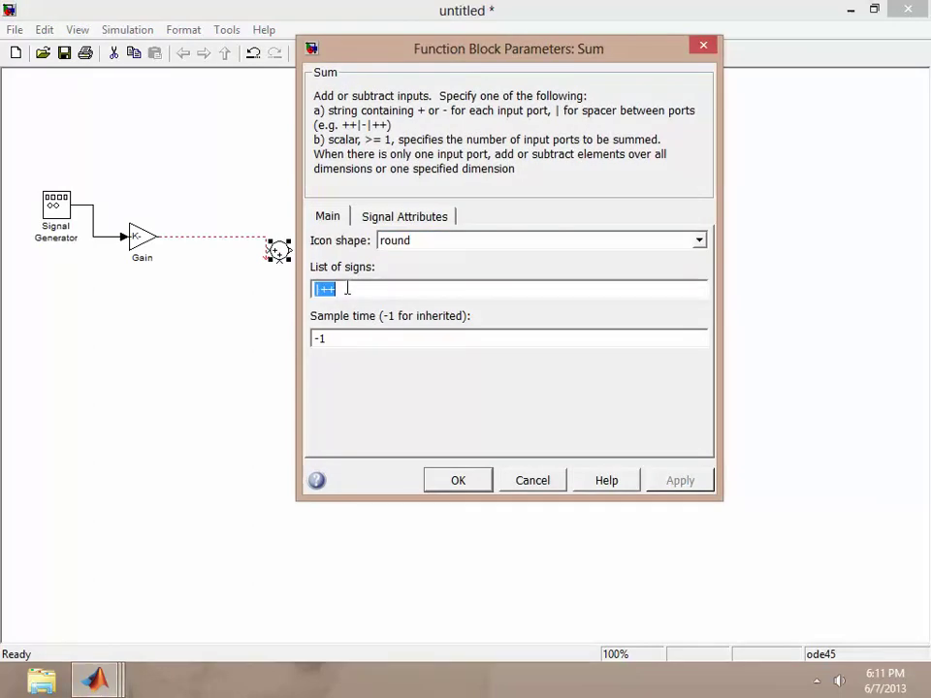
left_click(475, 490)
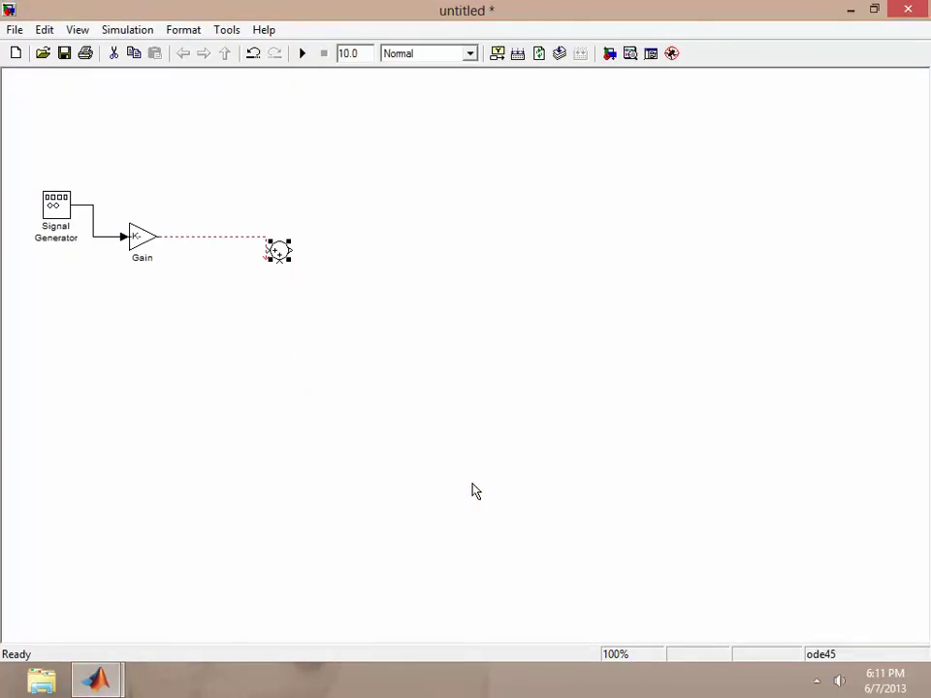